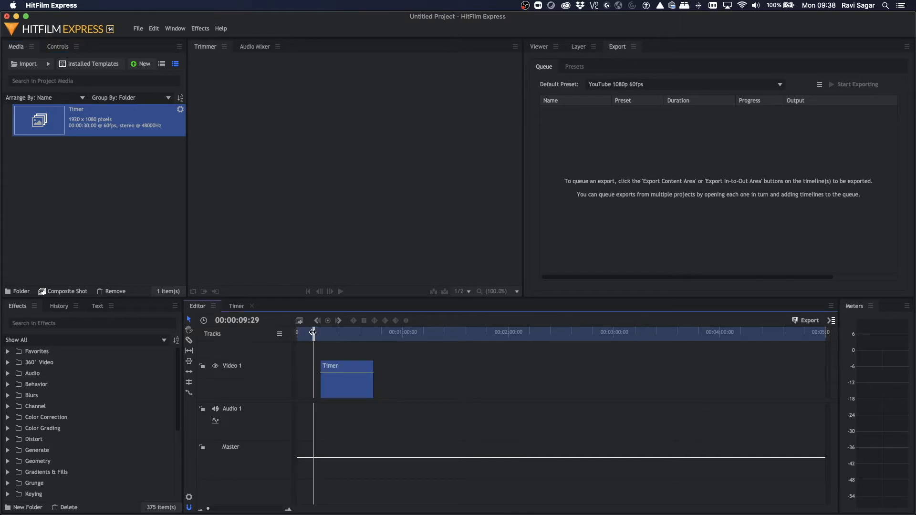
Step: Search the effects for "tim" and apply the Timecode effect to the Timer clip on Video 1
left_click(49, 324)
type("tim")
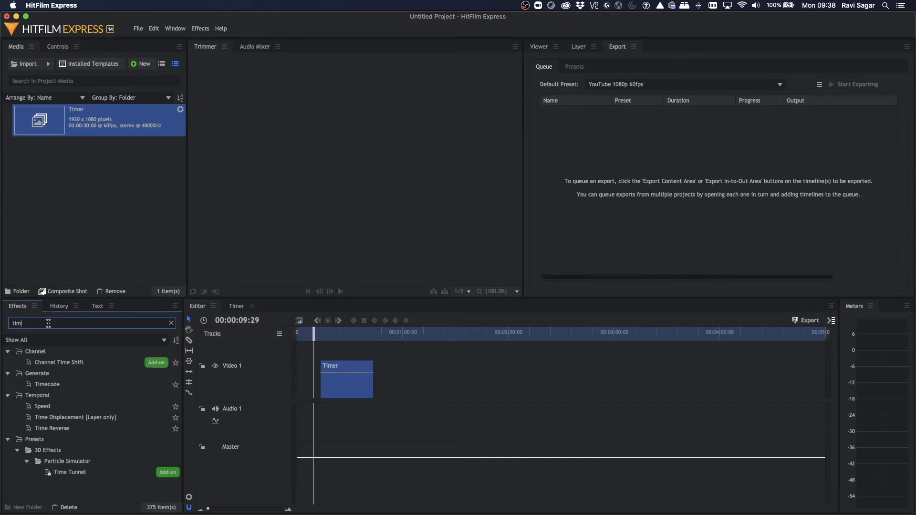
left_click(44, 386)
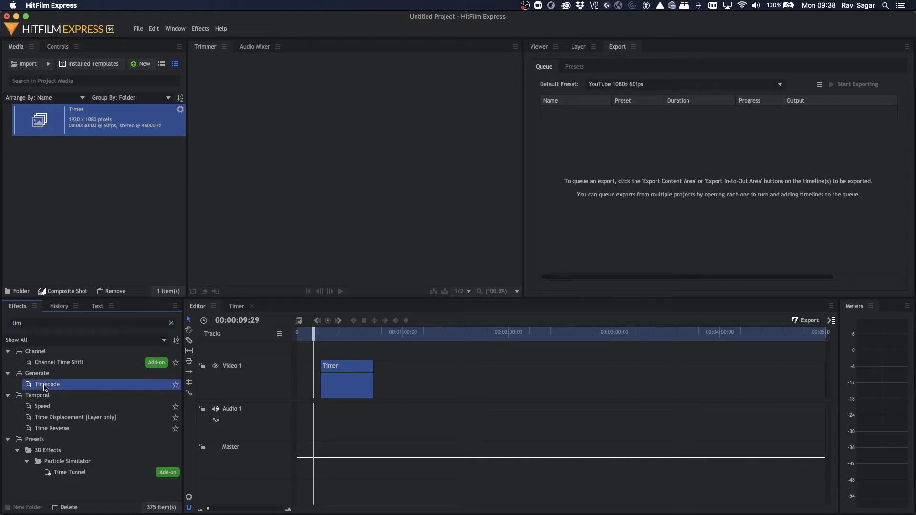
left_click_drag(269, 392, 345, 384)
left_click_drag(344, 384, 344, 384)
left_click_drag(316, 335, 324, 337)
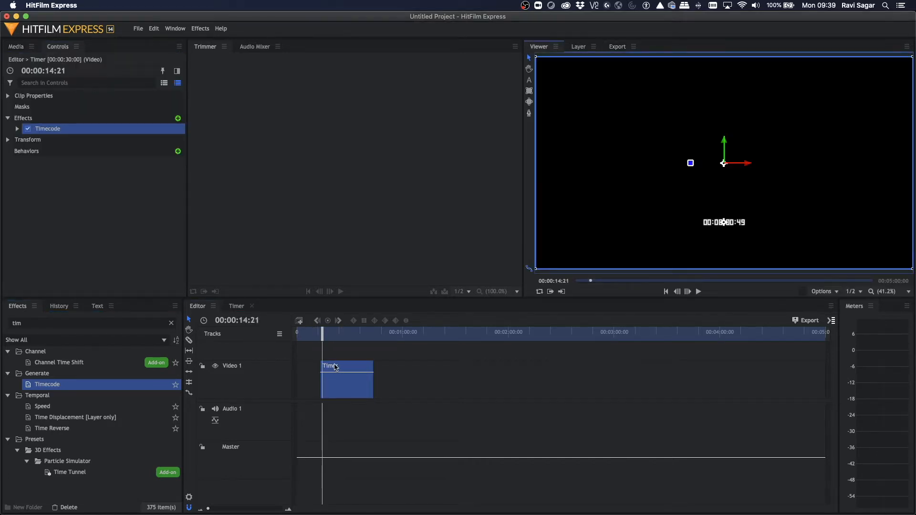
Step: Move the Timer clip to the very start of the Video 1 track and play it from the beginning
left_click_drag(340, 371, 316, 370)
key("Home")
key("space")
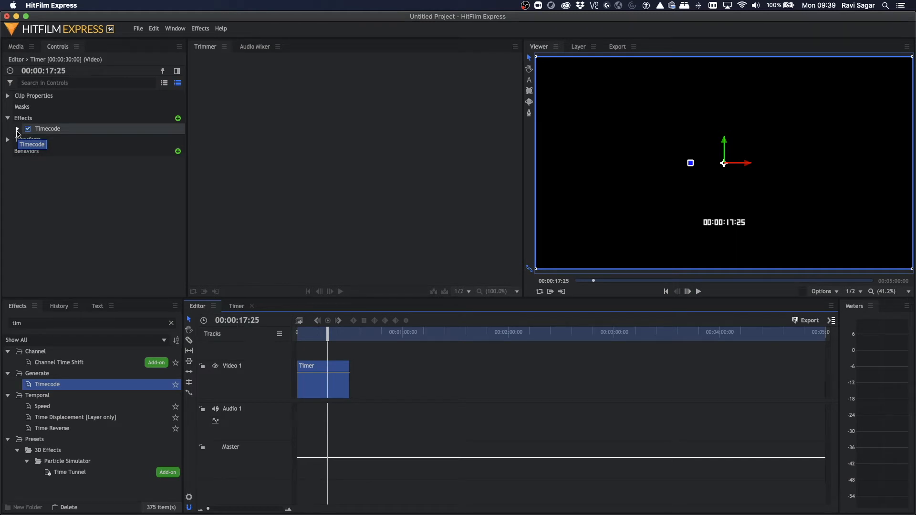
Step: Set the Timecode effect's scale to 100 and its background color to green (0, 255, 0)
left_click(17, 130)
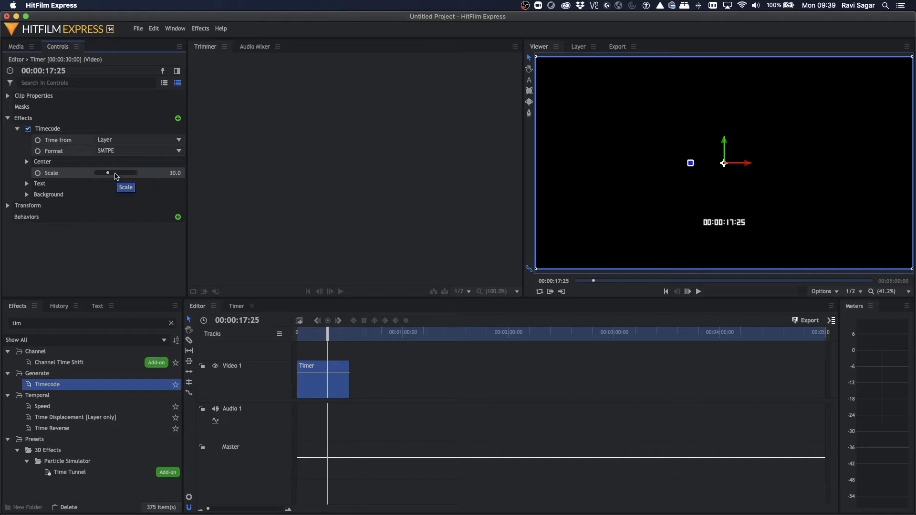
left_click_drag(108, 173, 141, 180)
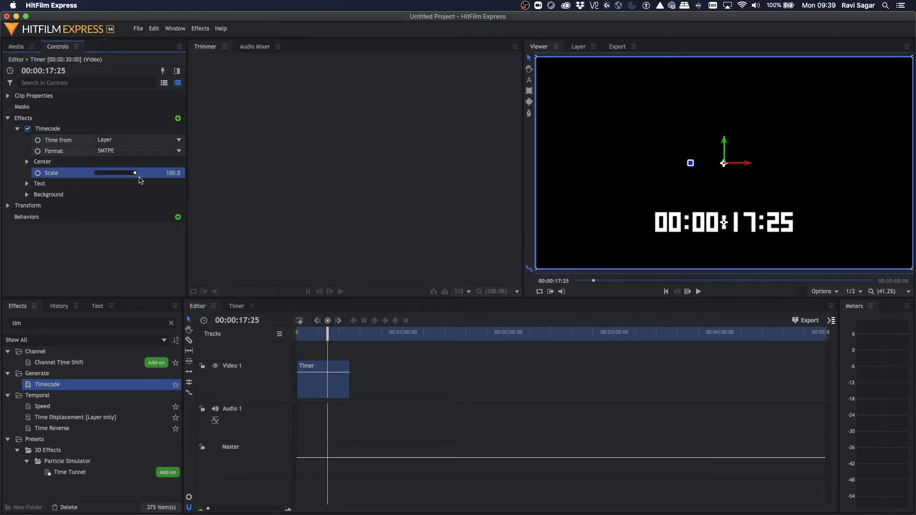
left_click(26, 195)
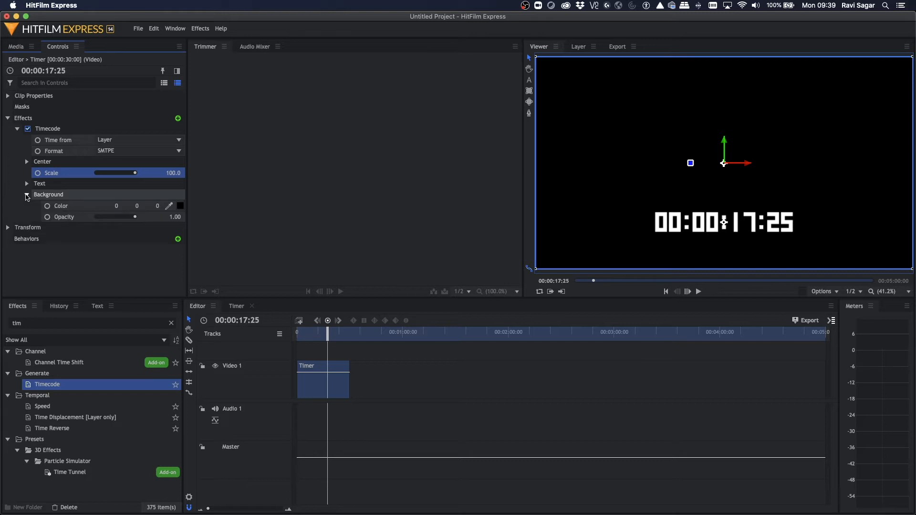
left_click(135, 206)
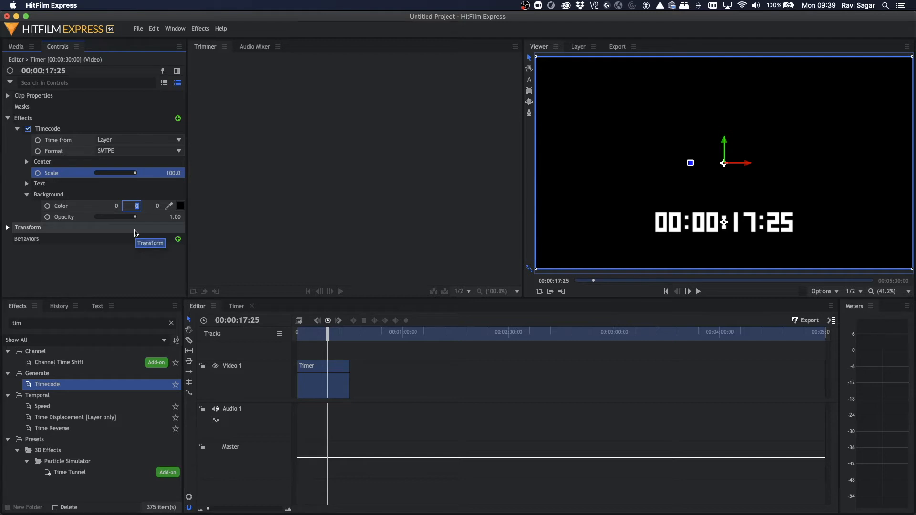
type("255")
key("Return")
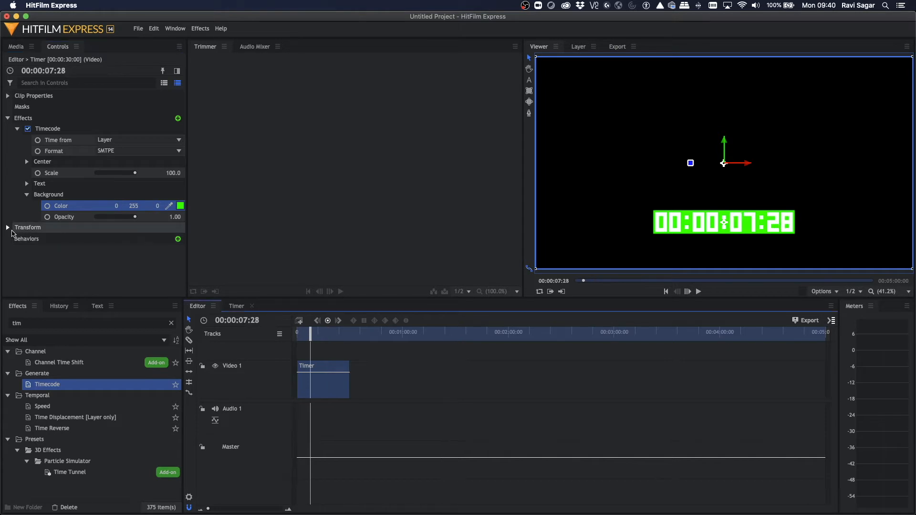
Step: Scale the Timer clip to 200% and move it up so the timecode sits near the middle of the frame, at about 53.4, 580.2
left_click(8, 228)
scroll(7, 229, "down", 1)
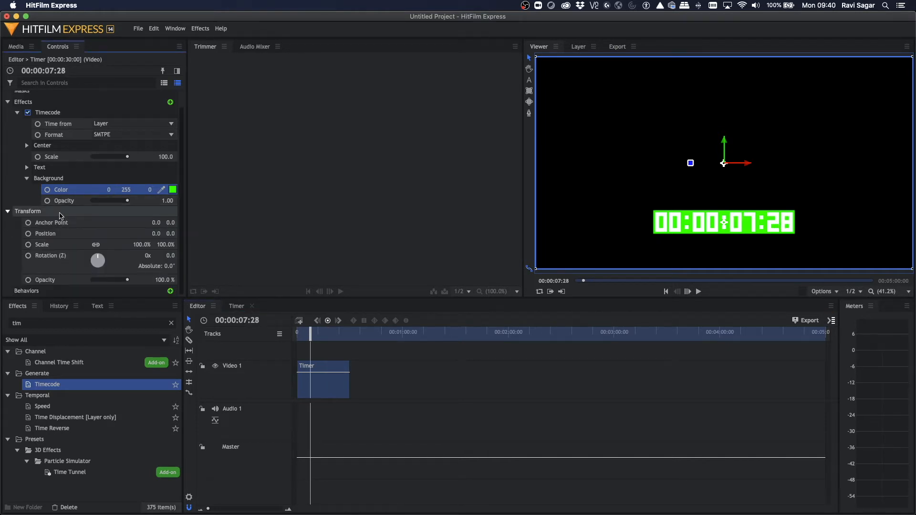
left_click(143, 244)
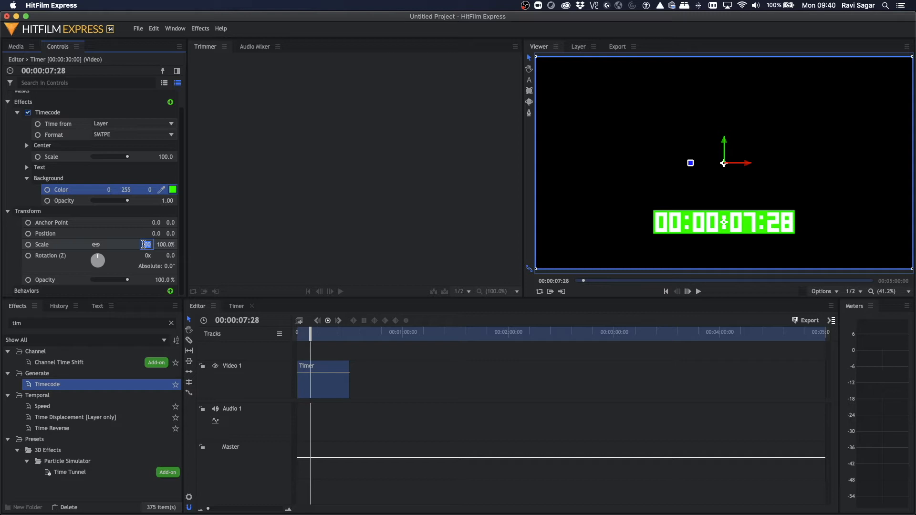
type("200")
key("Return")
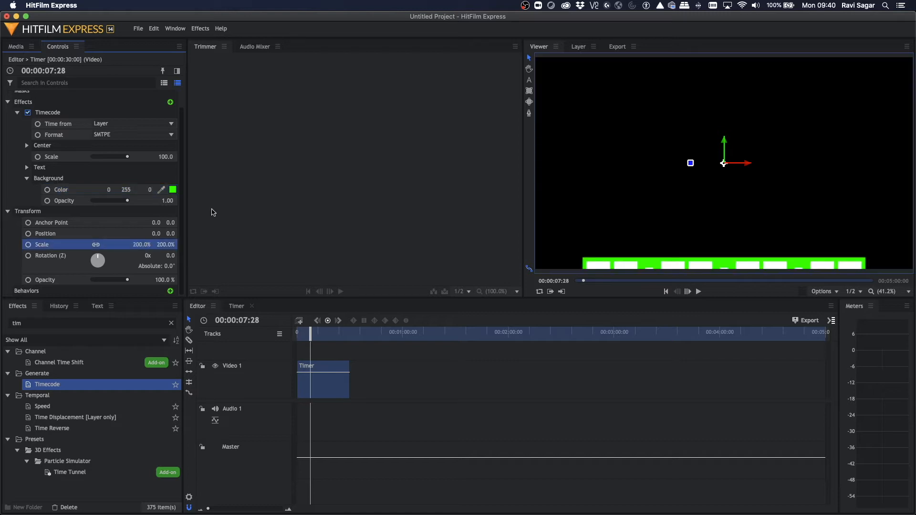
left_click_drag(714, 243, 726, 131)
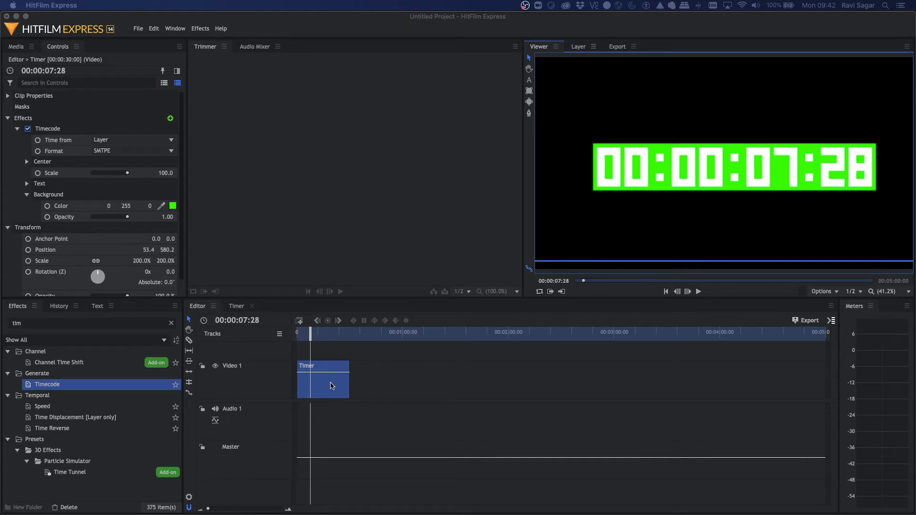
Step: Open the Timer composite shot and add a green 1920 x 1080 plane layer named New Plane 1
double_click(331, 386)
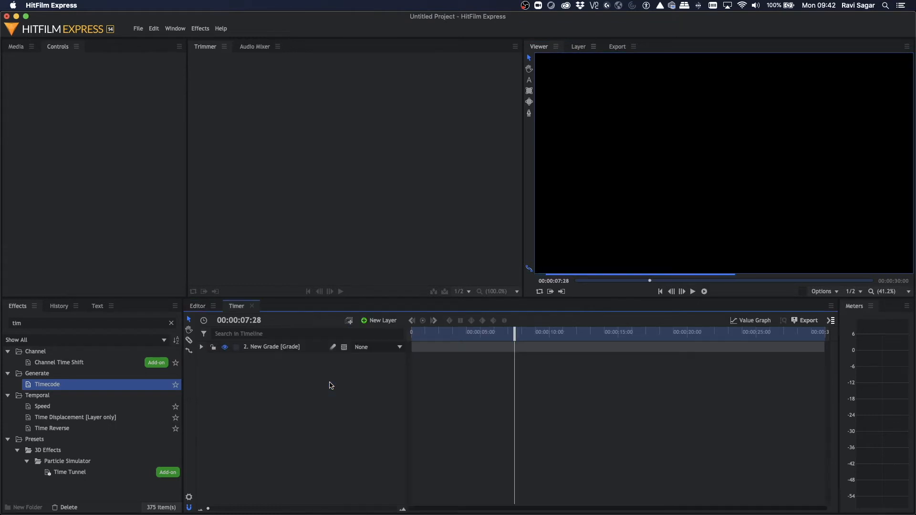
right_click(314, 384)
mouse_move(337, 392)
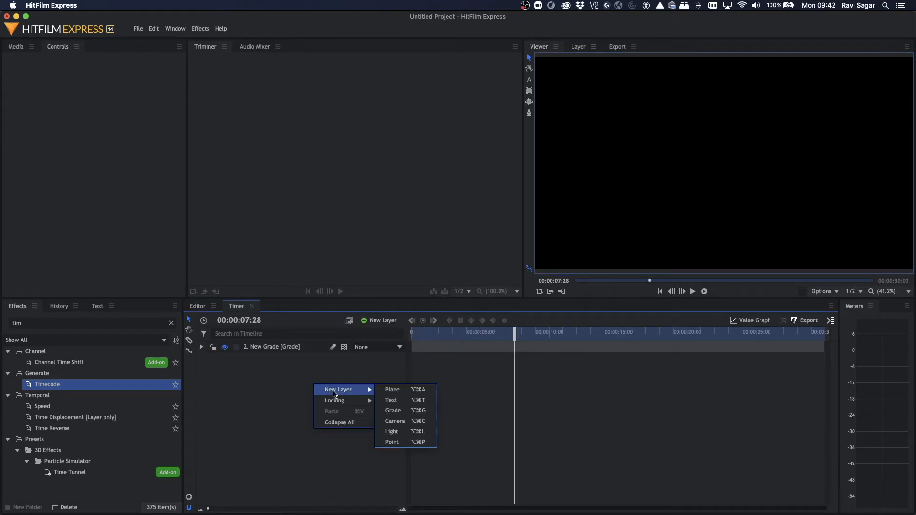
left_click(401, 391)
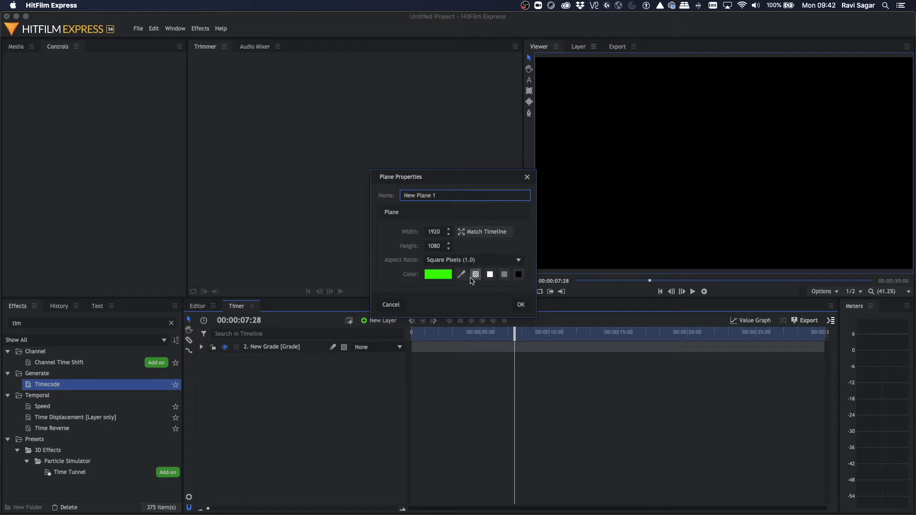
left_click(522, 305)
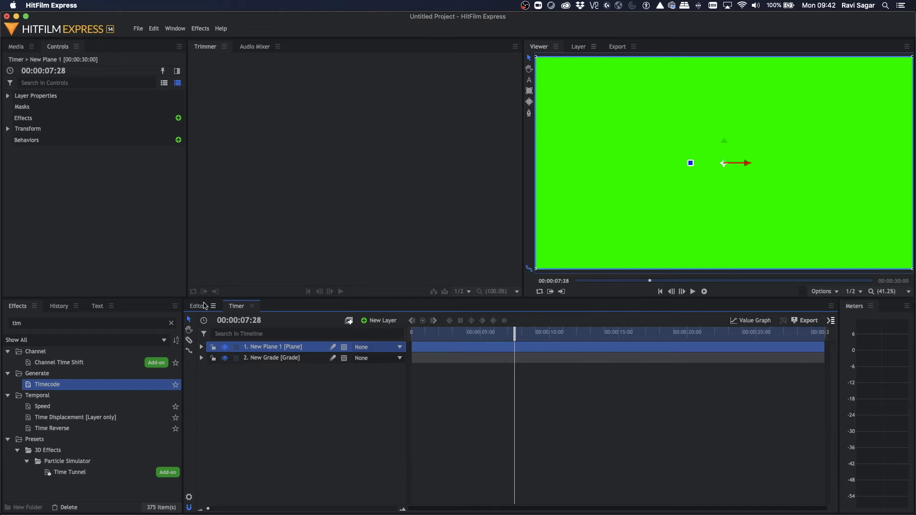
Step: Return to the main editing timeline, reposition the Timer clip to about 33.9, 524.3 and preview its playback
left_click(198, 306)
left_click_drag(686, 226, 682, 234)
key("space")
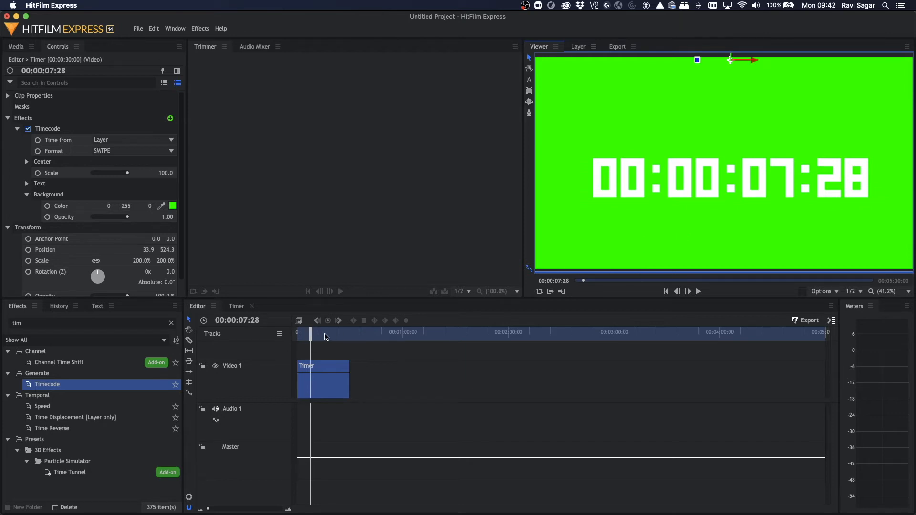
key("space")
key("Home")
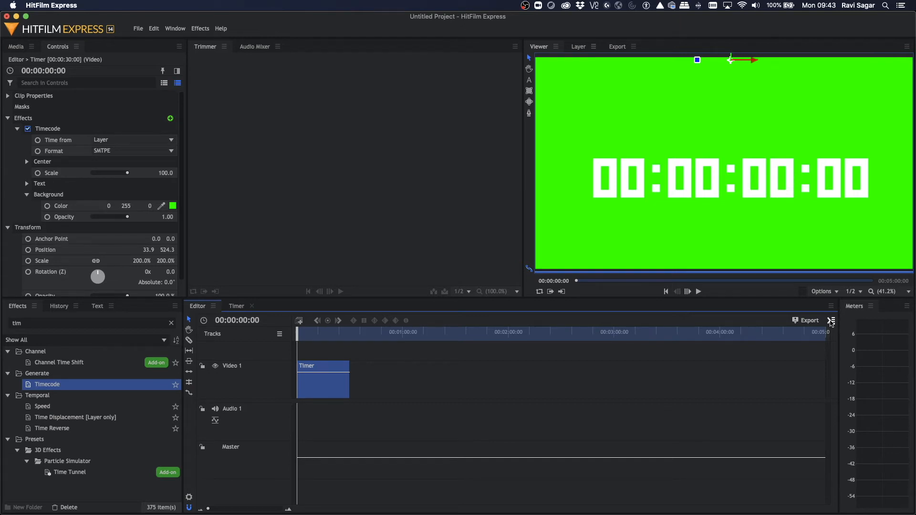
Step: Export the timeline's contents immediately
left_click(831, 322)
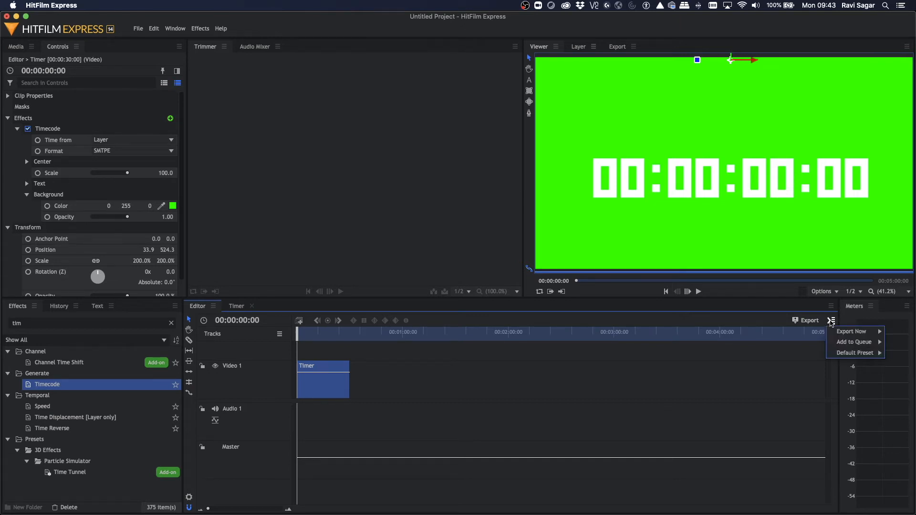
mouse_move(846, 336)
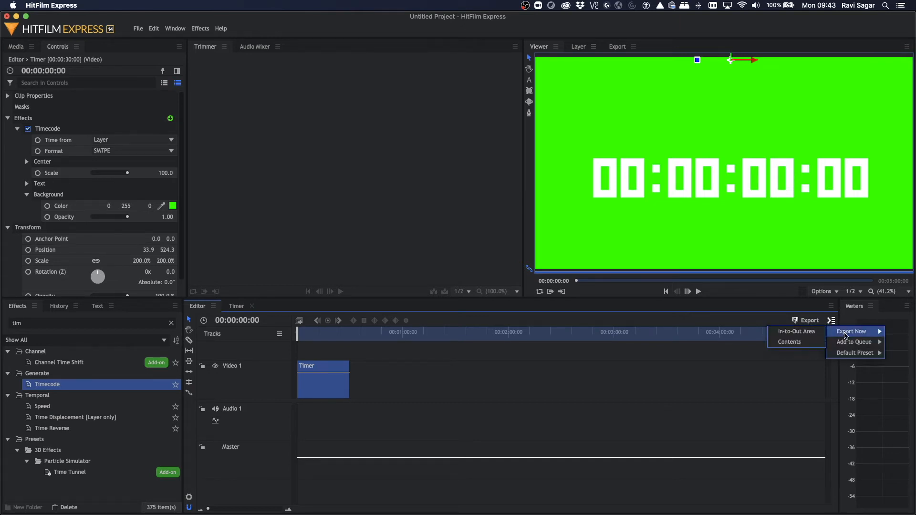
left_click(793, 343)
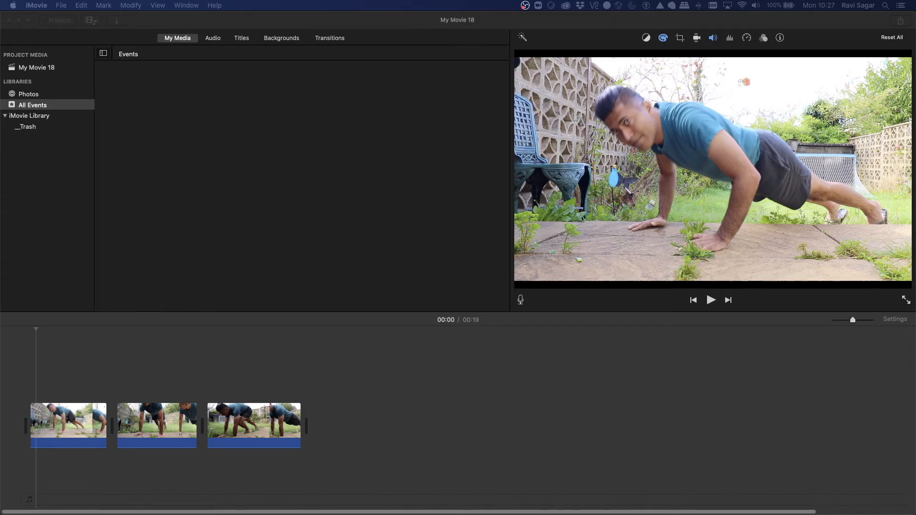
Step: Switch to iMovie, add the exported timer video above the push-up clips and shift its start partway into the first clip
left_click_drag(0, 286, 35, 370)
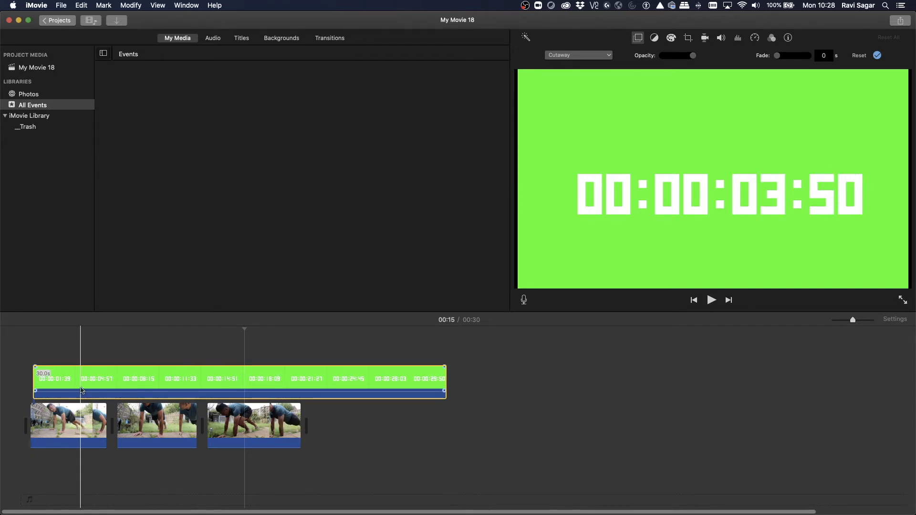
left_click_drag(82, 390, 123, 384)
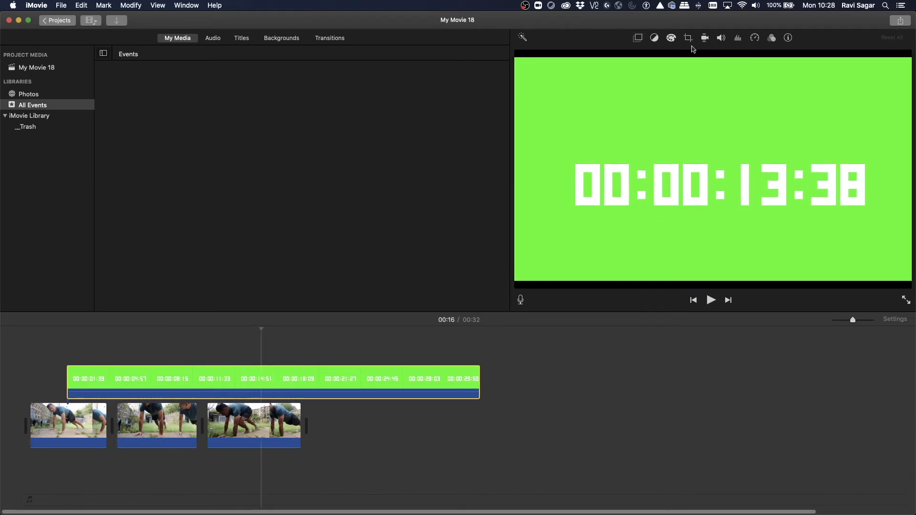
Step: Set the timer clip's video overlay style to Green/Blue Screen and select the eraser clean-up tool
left_click(638, 38)
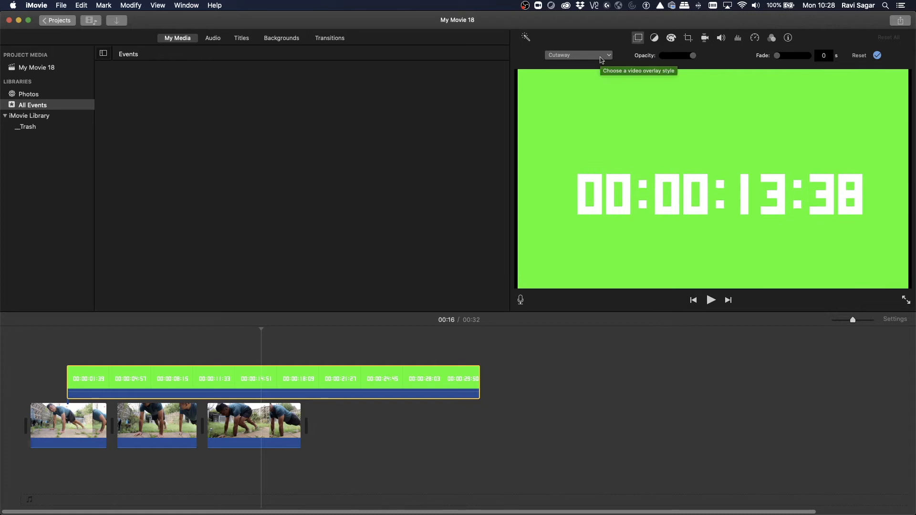
left_click(590, 55)
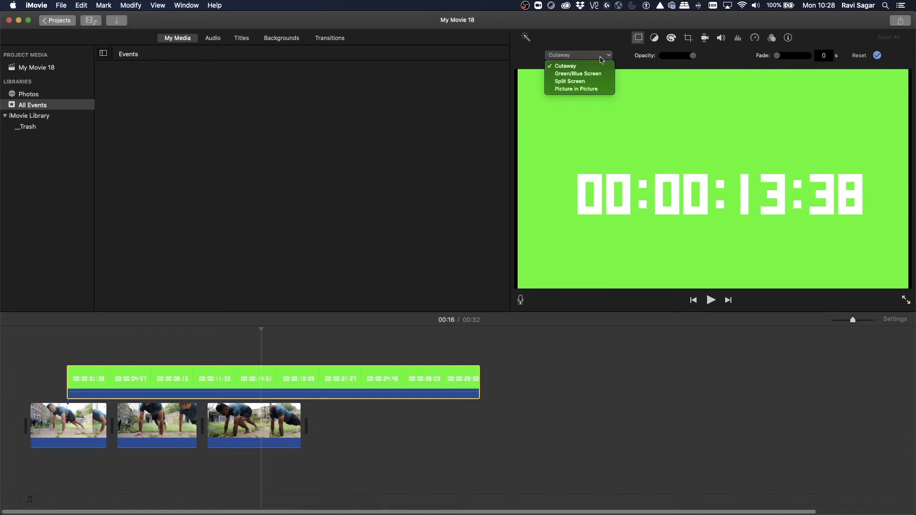
left_click(590, 79)
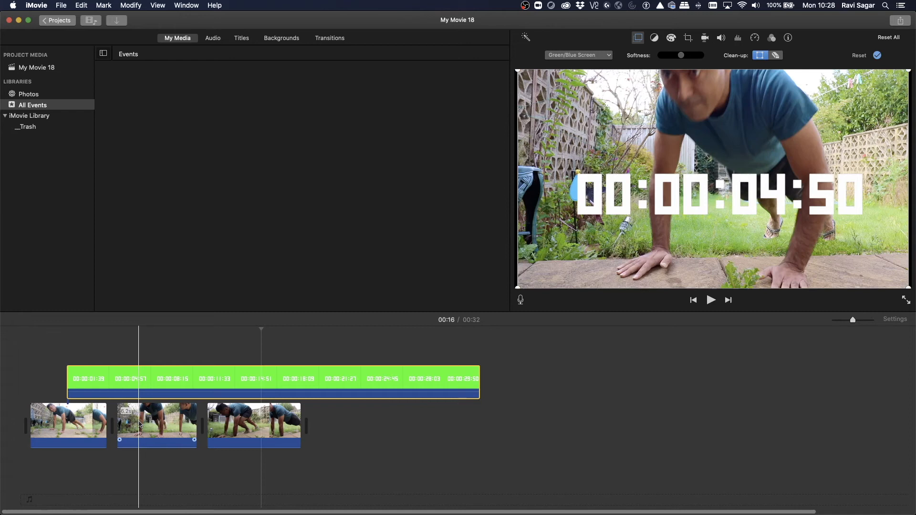
left_click(776, 55)
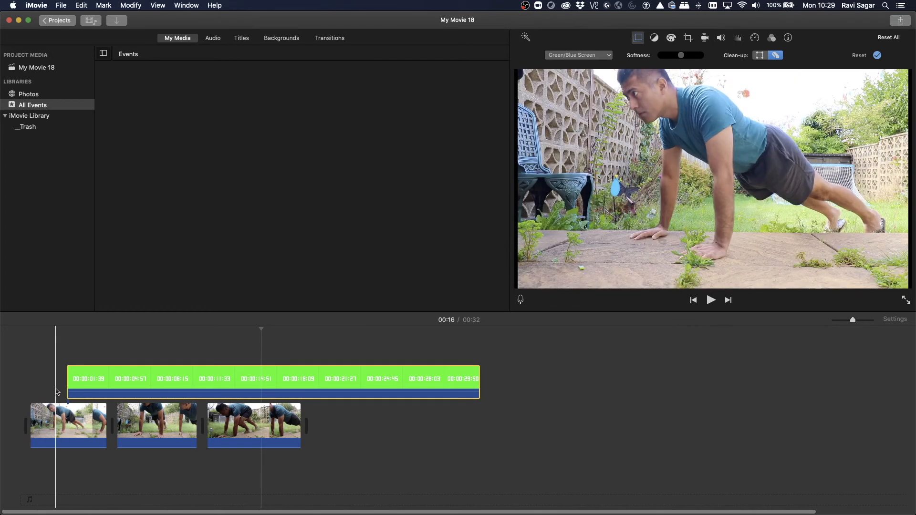
Step: Align the start of the timer overlay with the start of the first push-up clip
left_click_drag(134, 385, 110, 386)
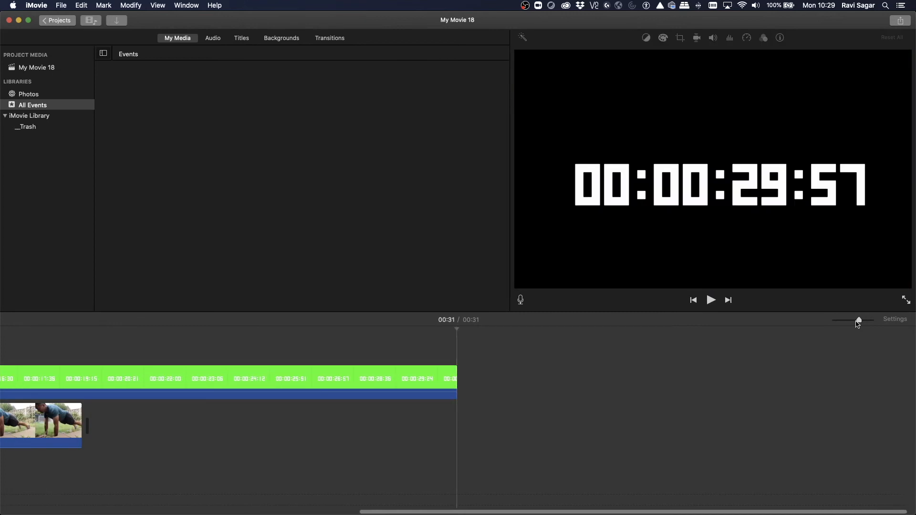
left_click_drag(520, 513, 63, 514)
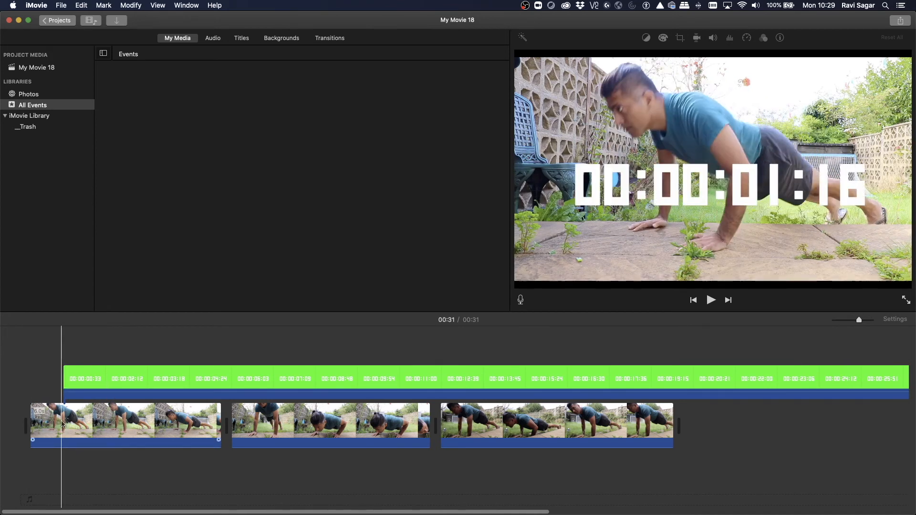
left_click_drag(119, 382, 103, 386)
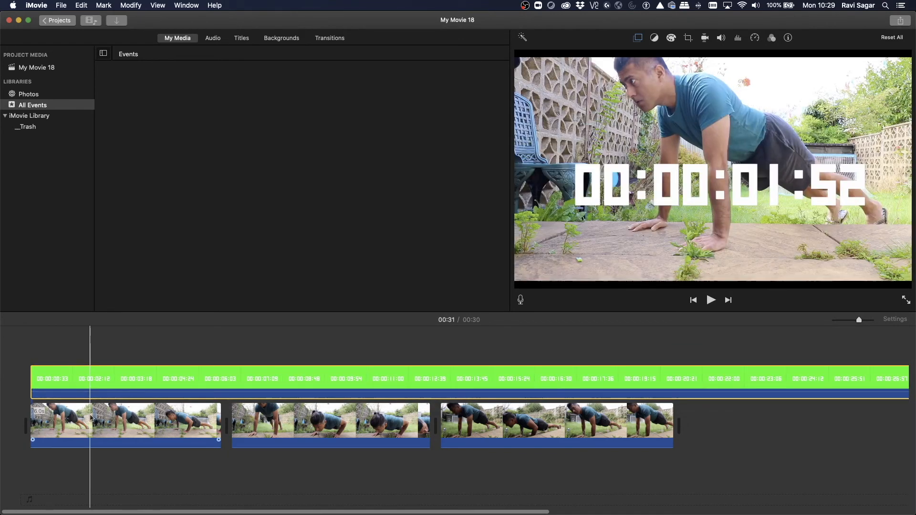
Step: Play the opening of the movie to check the timer over the footage, and return the playhead to the start
left_click(13, 372)
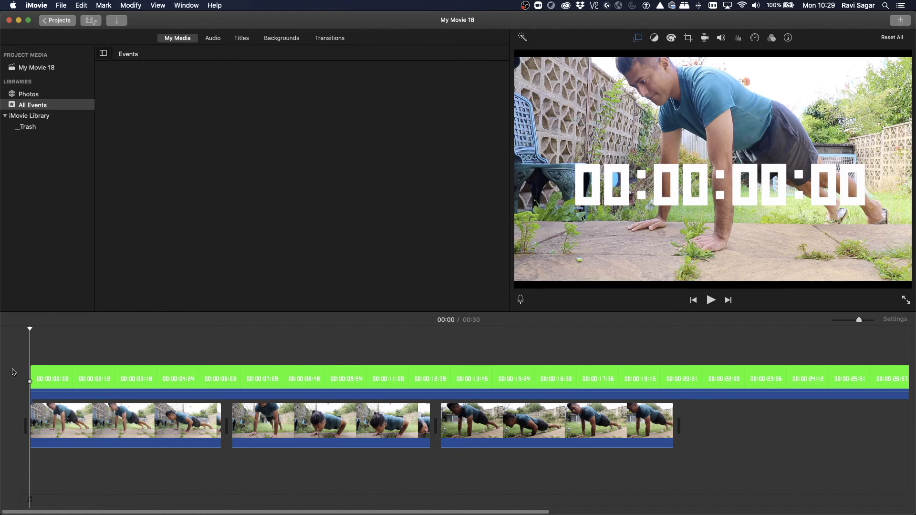
key("space")
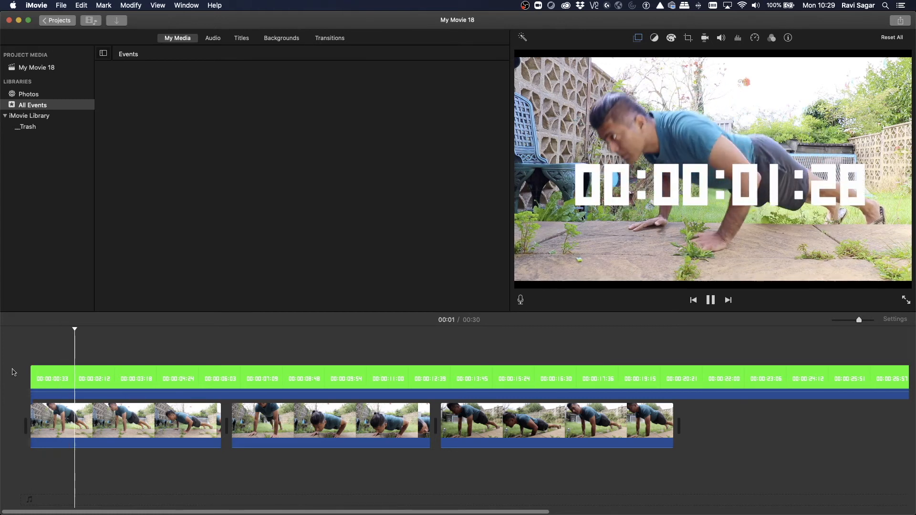
key("space")
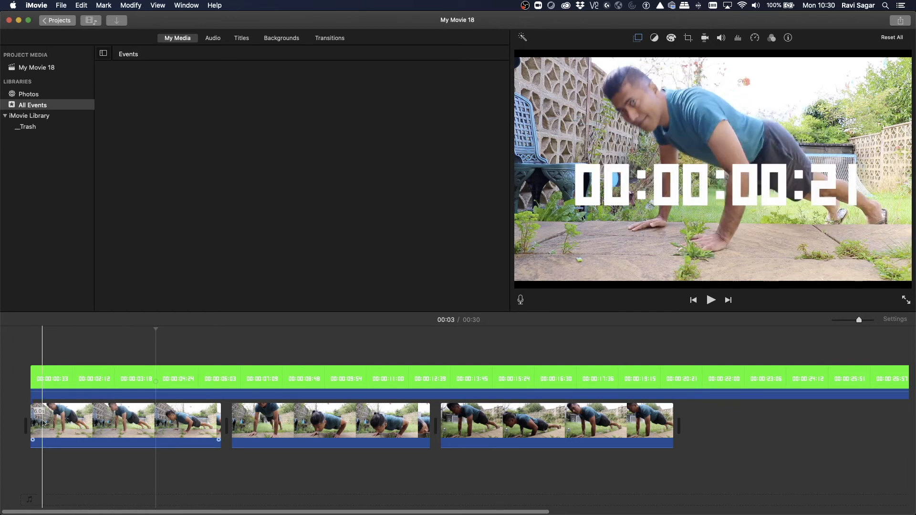
left_click(71, 458)
left_click(16, 378)
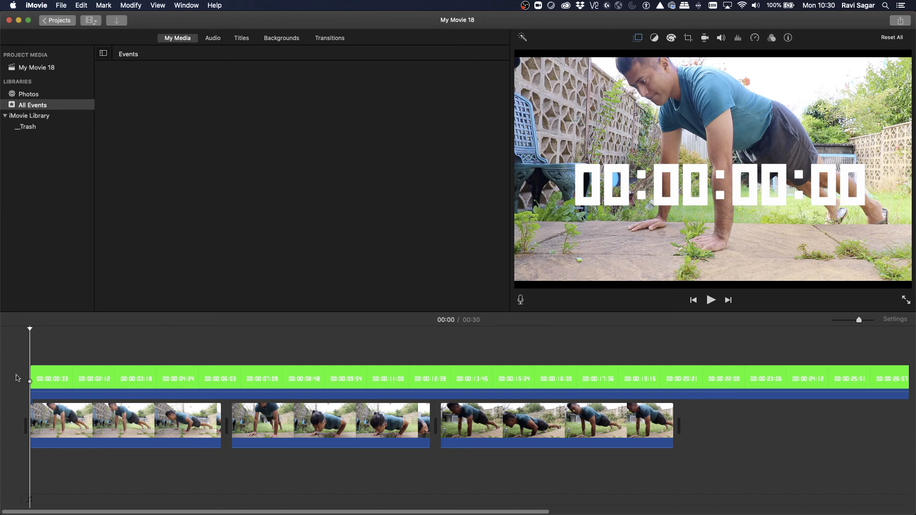
Step: Play the movie from the start and add a marker on the timer clip at each push-up, stopping in the third clip
key("space")
key("m")
key("m")
key("m")
left_click(302, 384)
key("m")
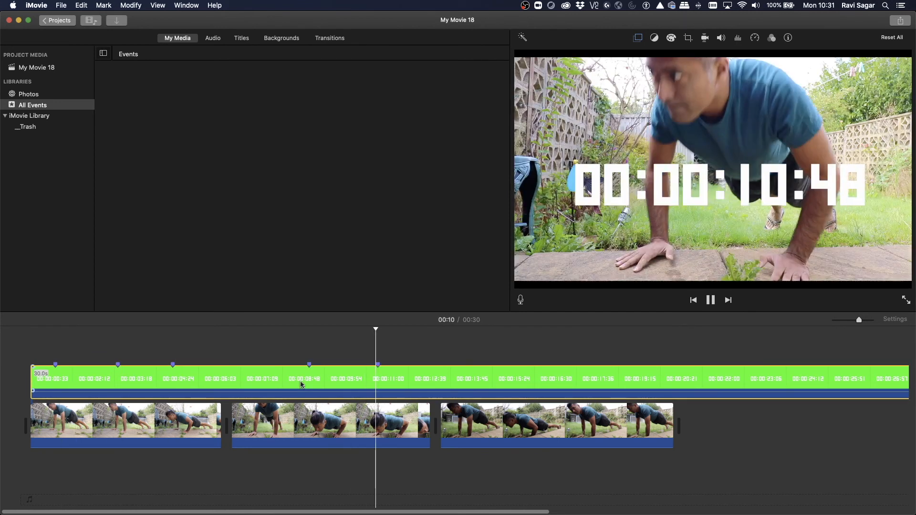
key("m")
key("m")
key("m")
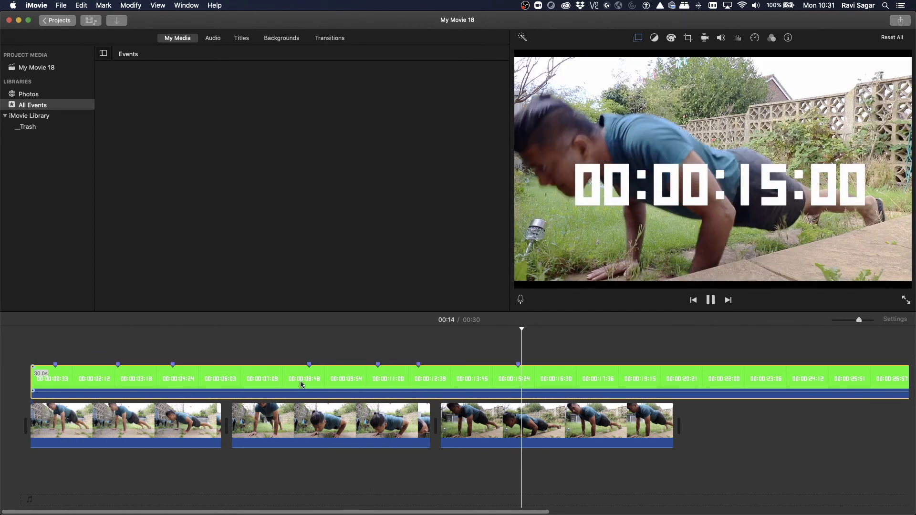
key("space")
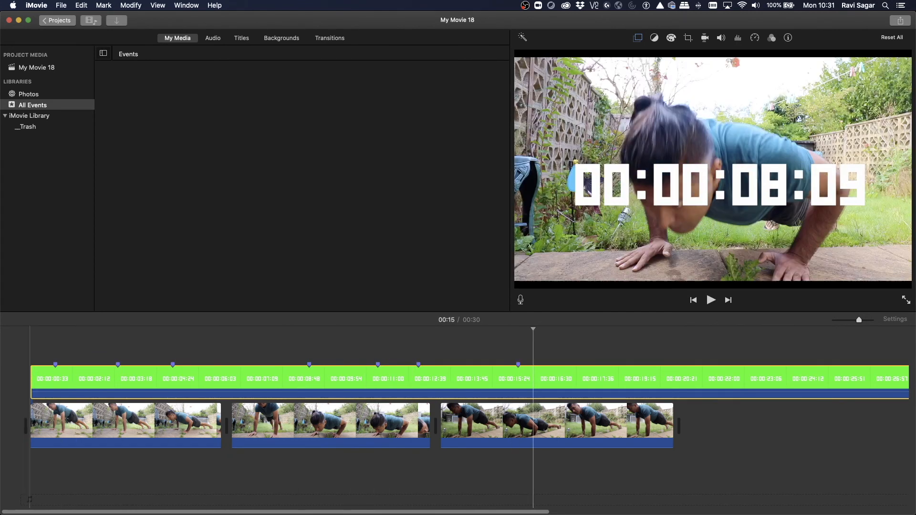
Step: Add an Upper title about 0.6 s long at the first push-up marker and set its text to 1
left_click(55, 349)
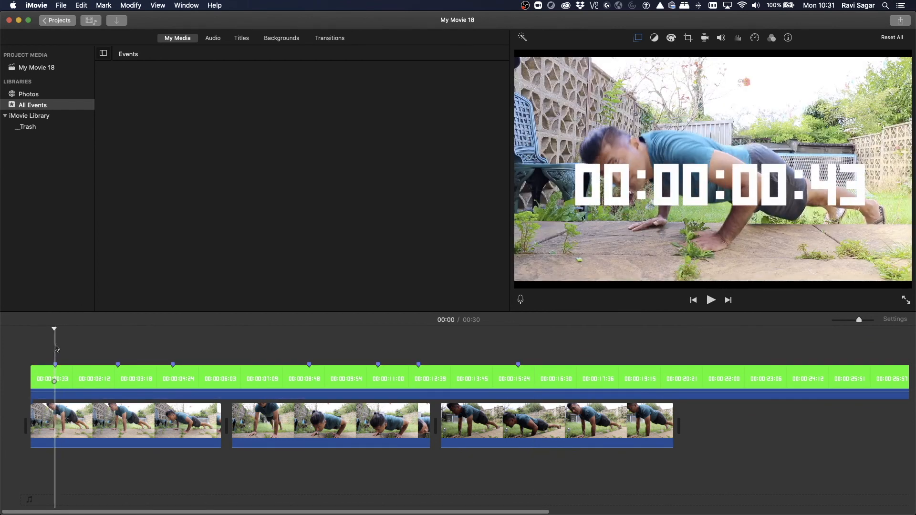
left_click(250, 39)
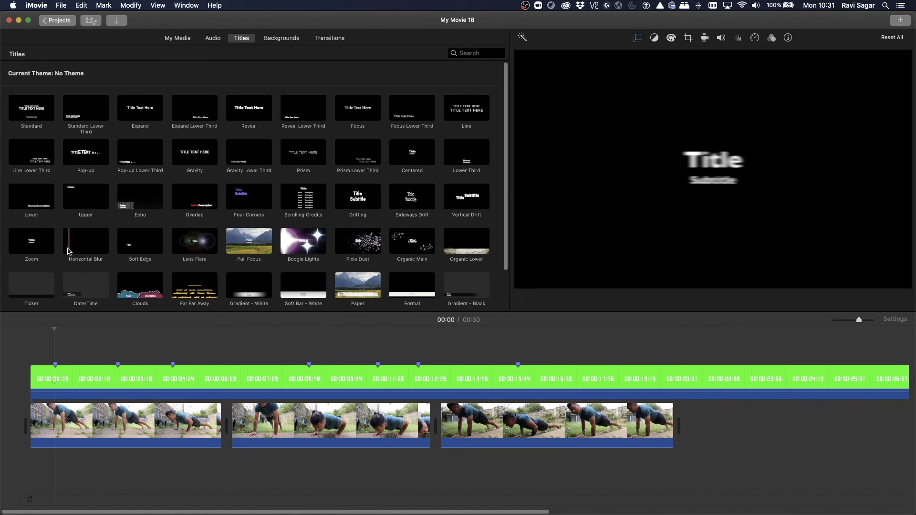
left_click_drag(80, 204, 48, 359)
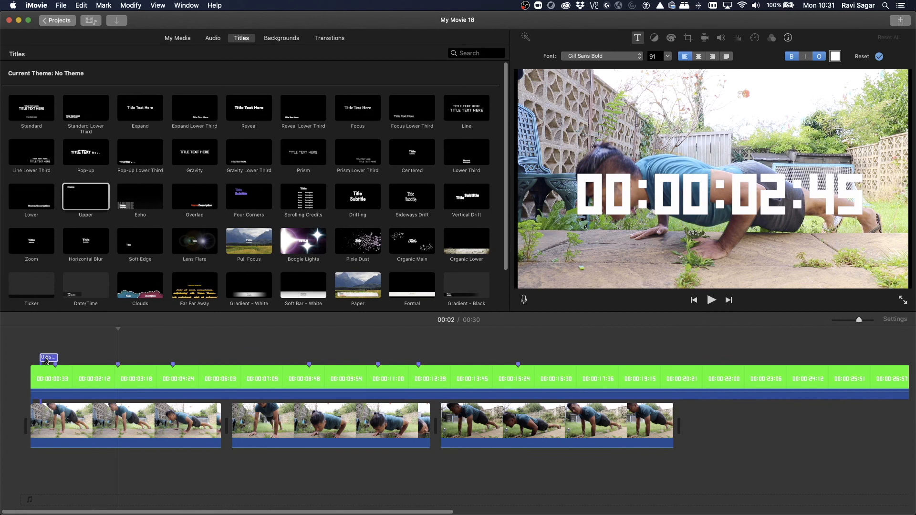
left_click(45, 358)
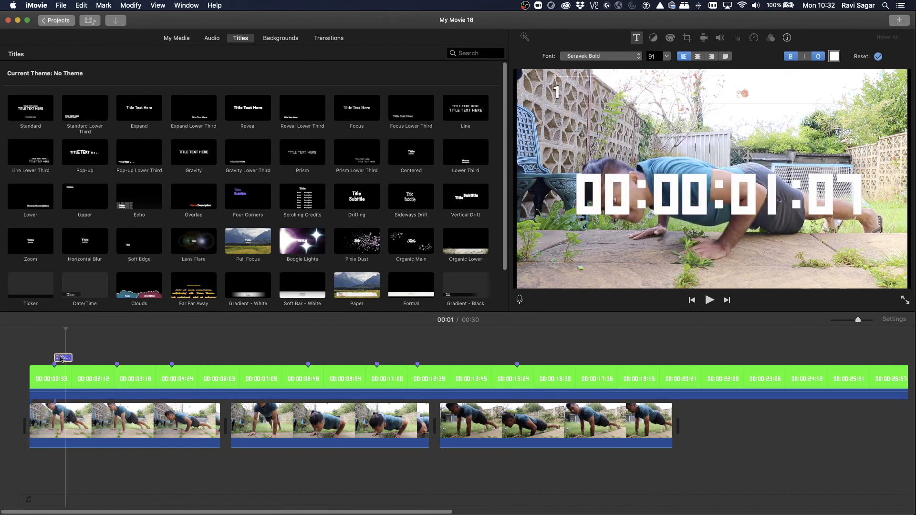
Step: Copy the number title to the second, third and fourth push-up markers, with the text 4 at the fourth
left_click(60, 358)
left_click(109, 358)
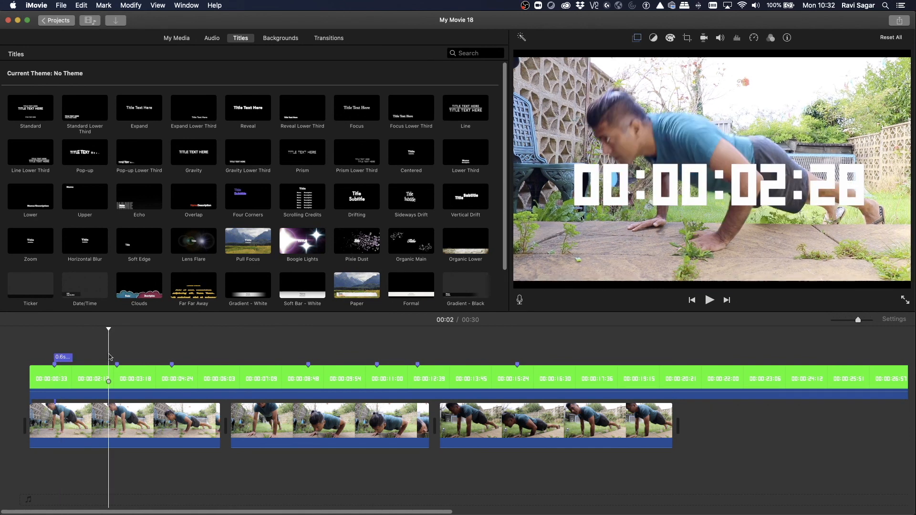
key("cmd+v")
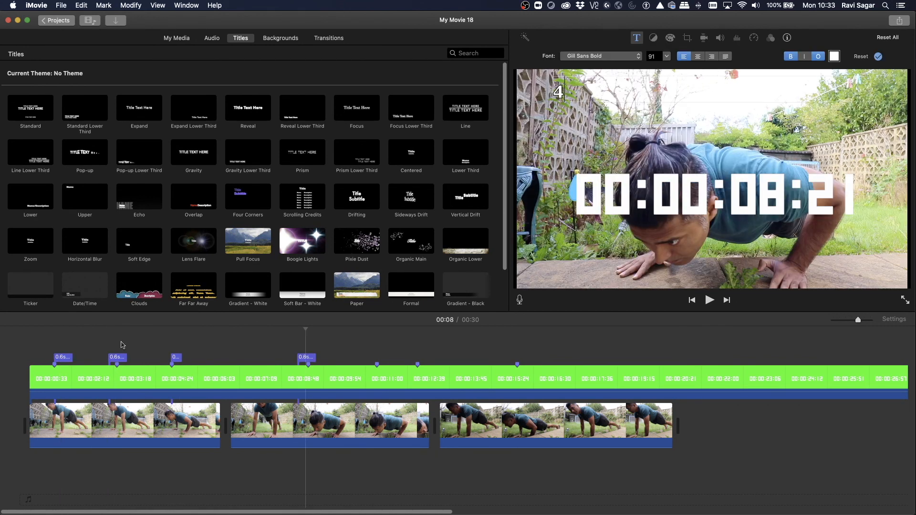
Step: Play the movie from the beginning to check the push-up count titles against the footage
left_click(37, 328)
left_click(20, 332)
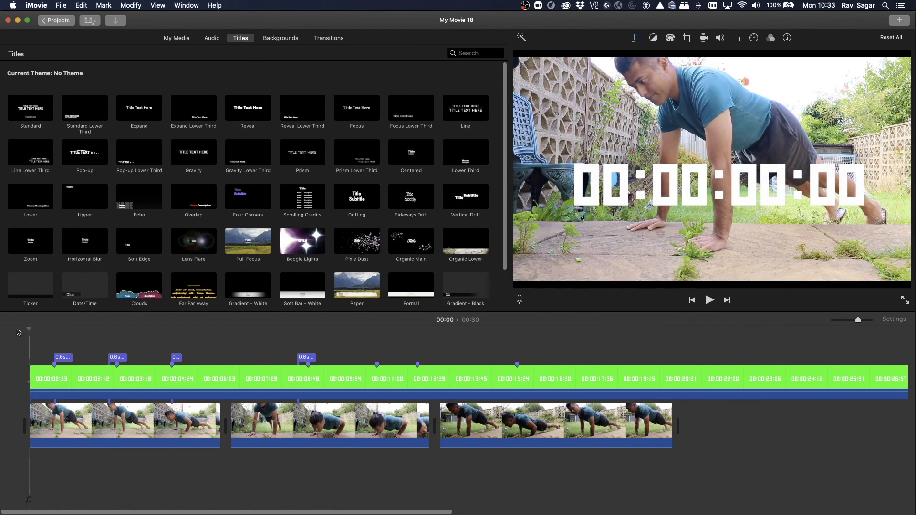
key("space")
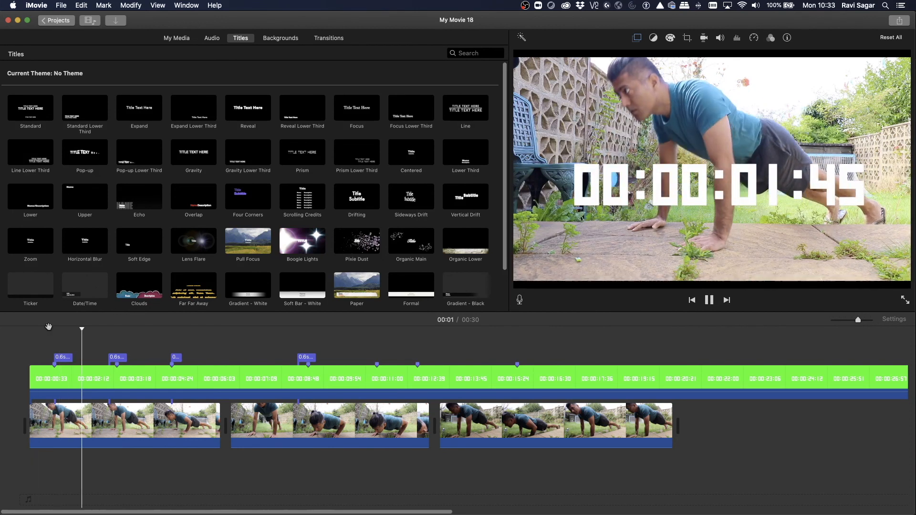